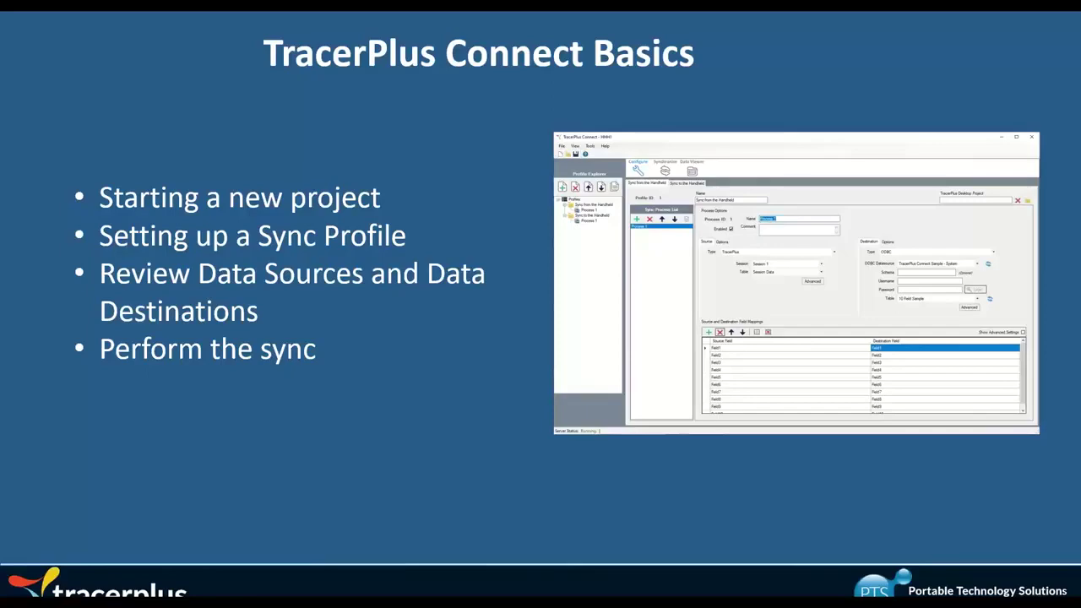
End the slide show, switch to TracerPlus Connect and look at the Product Scan records on the handheld display
{"action": "key", "text": "Escape"}
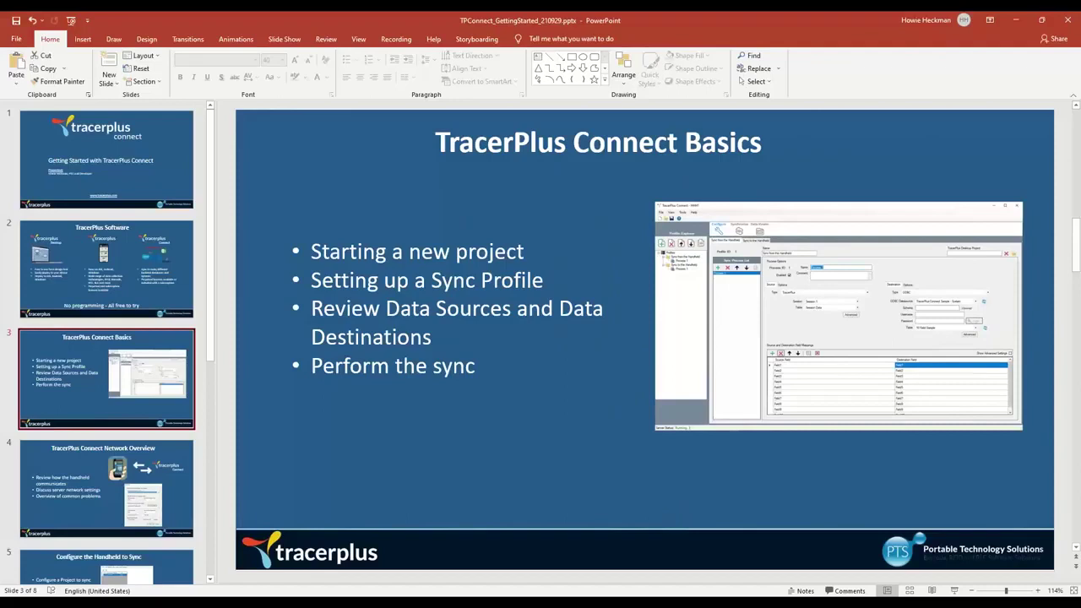
{"action": "key", "text": "alt+Tab"}
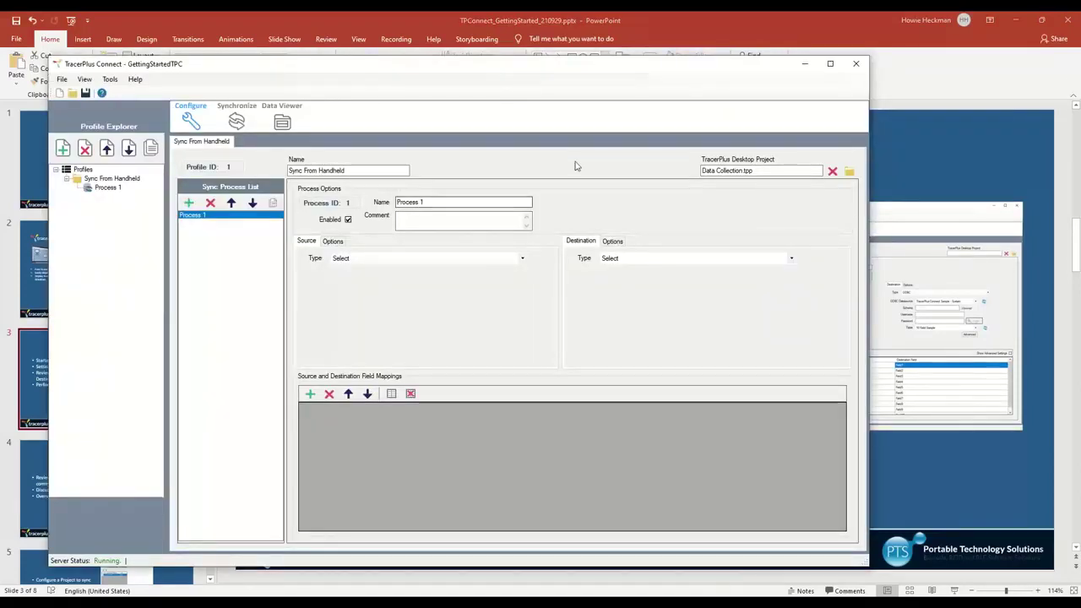
{"action": "key", "text": "alt+Tab"}
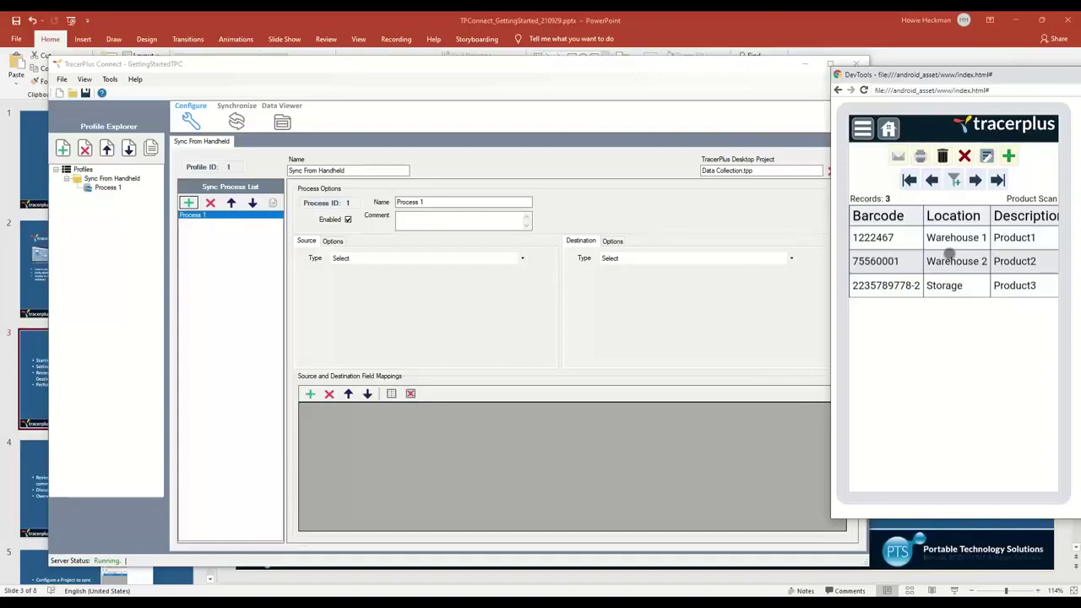
In TracerPlus Connect, set Process 1's source type to TracerPlus with the Product Scan session
{"action": "left_click", "coordinate": [581, 219]}
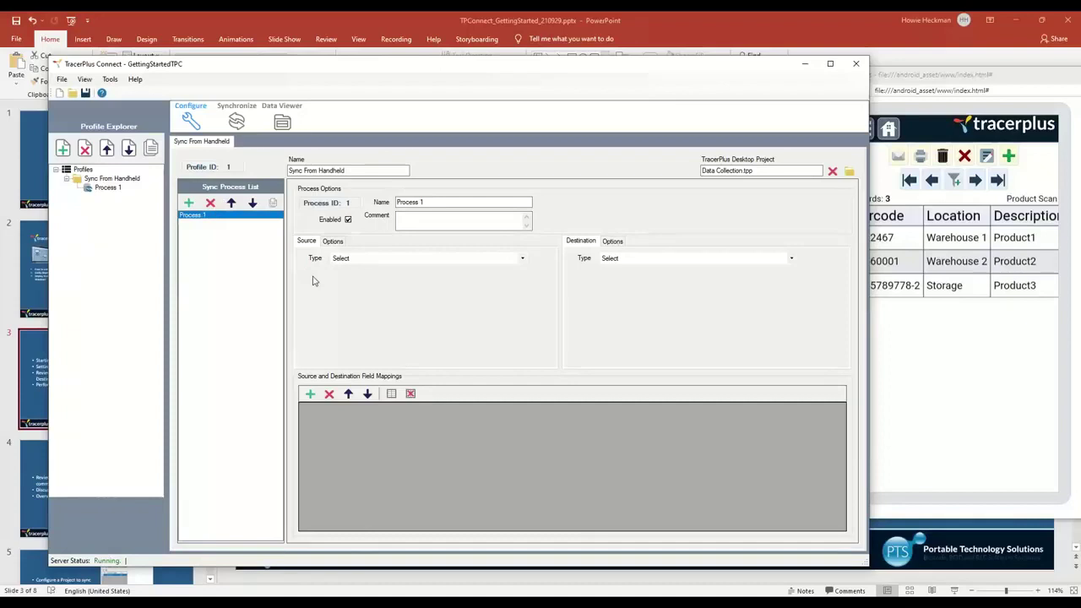
{"action": "left_click", "coordinate": [362, 260]}
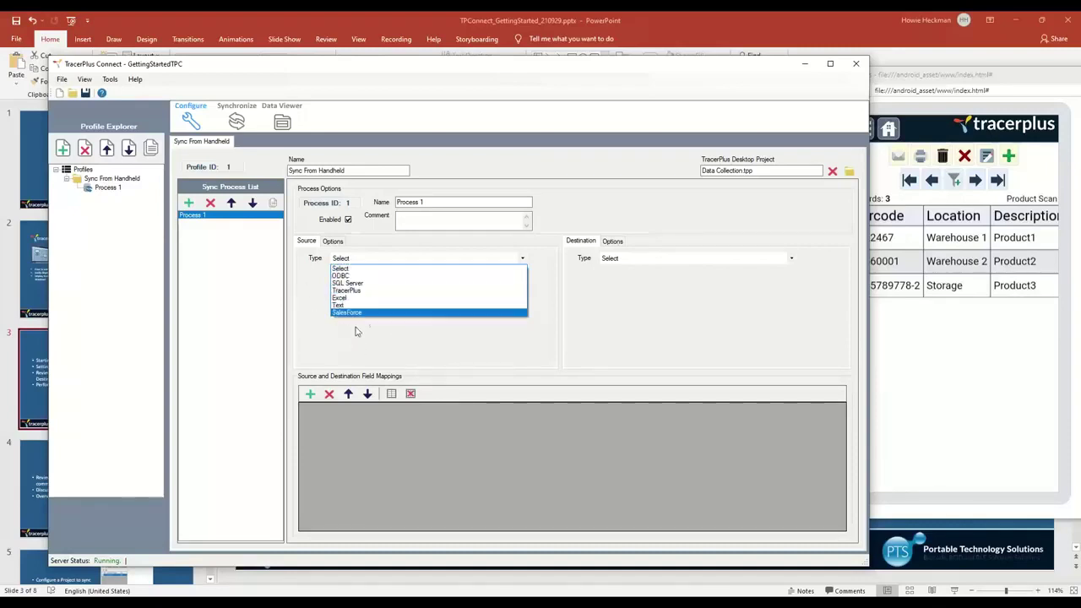
{"action": "left_click", "coordinate": [707, 273]}
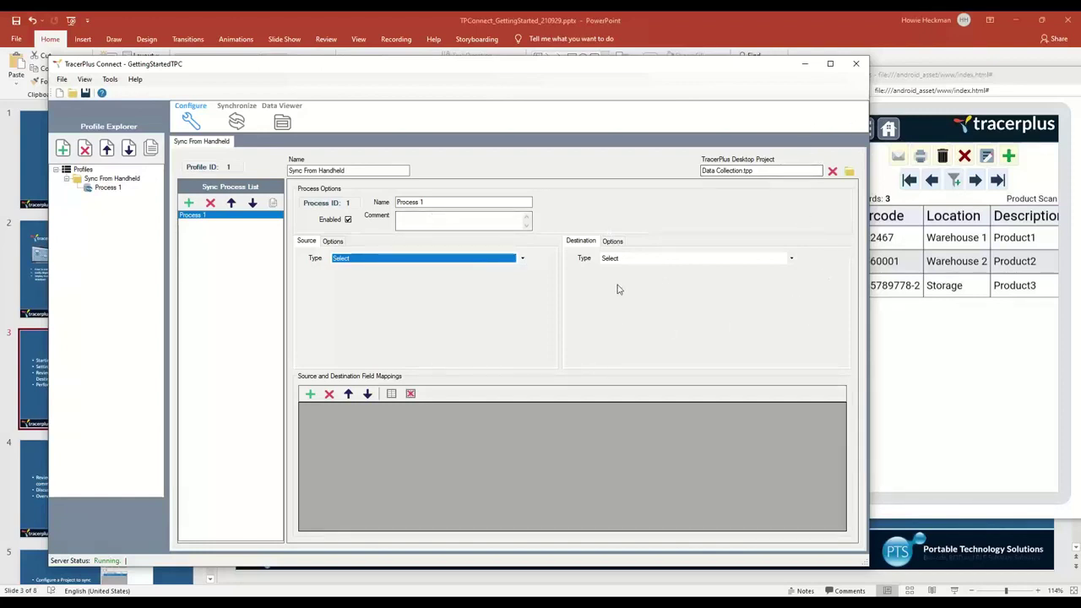
{"action": "left_click", "coordinate": [419, 259]}
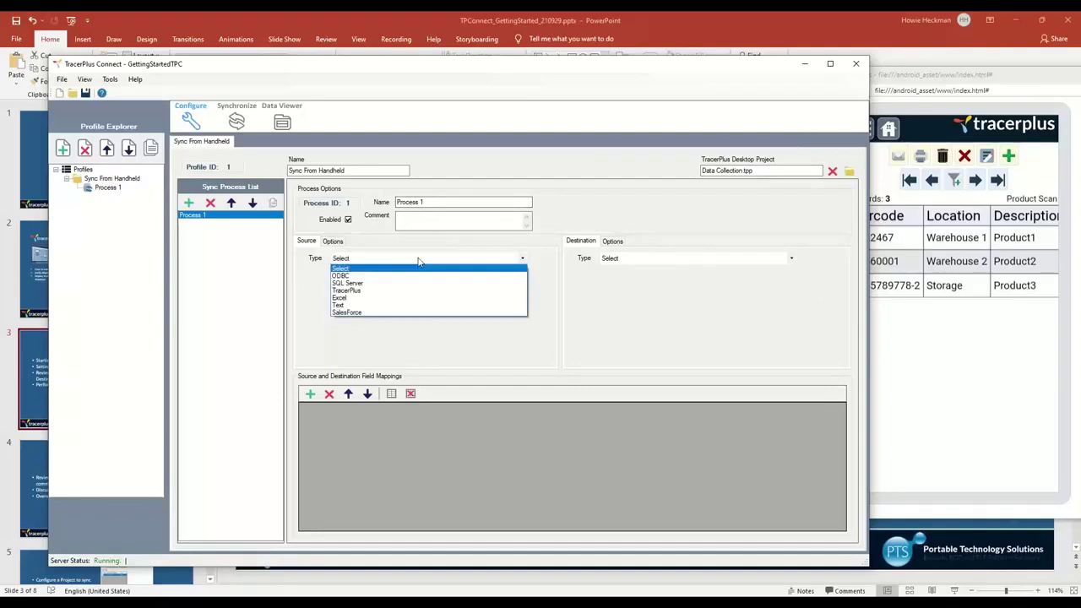
{"action": "left_click", "coordinate": [358, 290]}
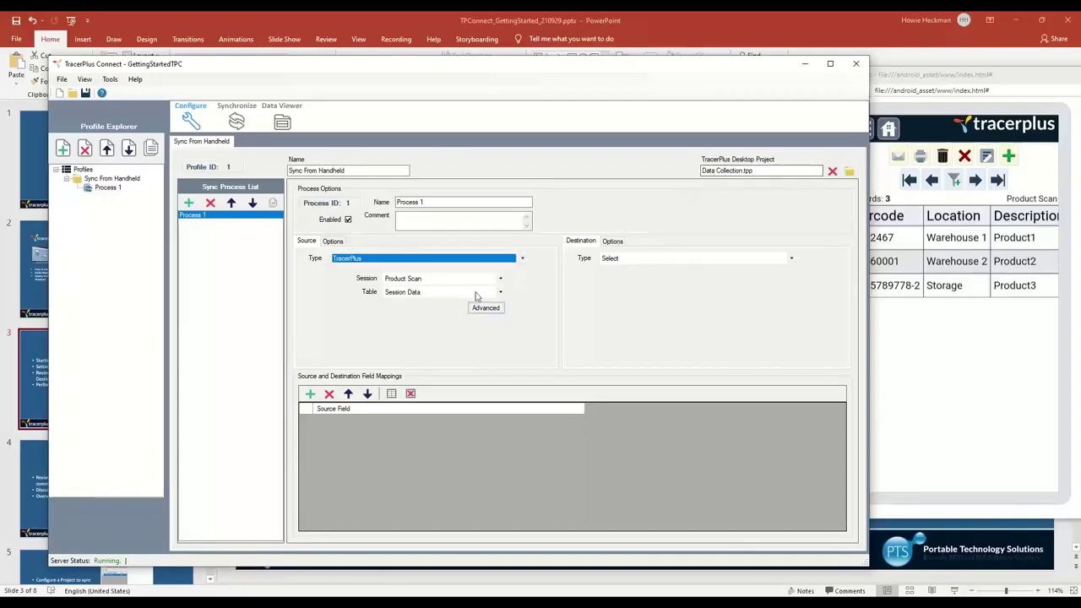
{"action": "left_click", "coordinate": [500, 281]}
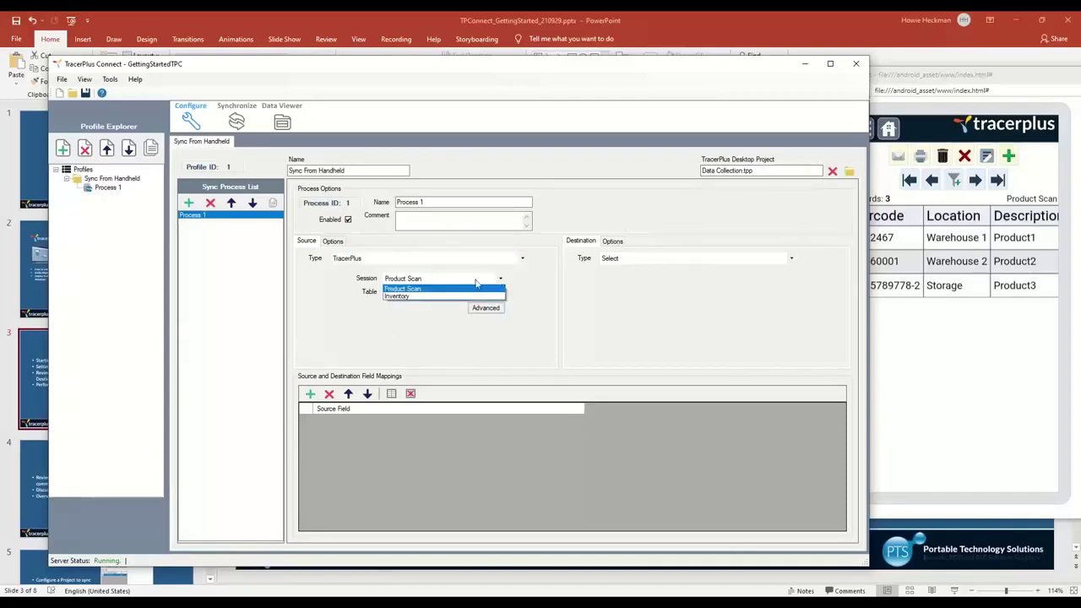
{"action": "left_click", "coordinate": [402, 290]}
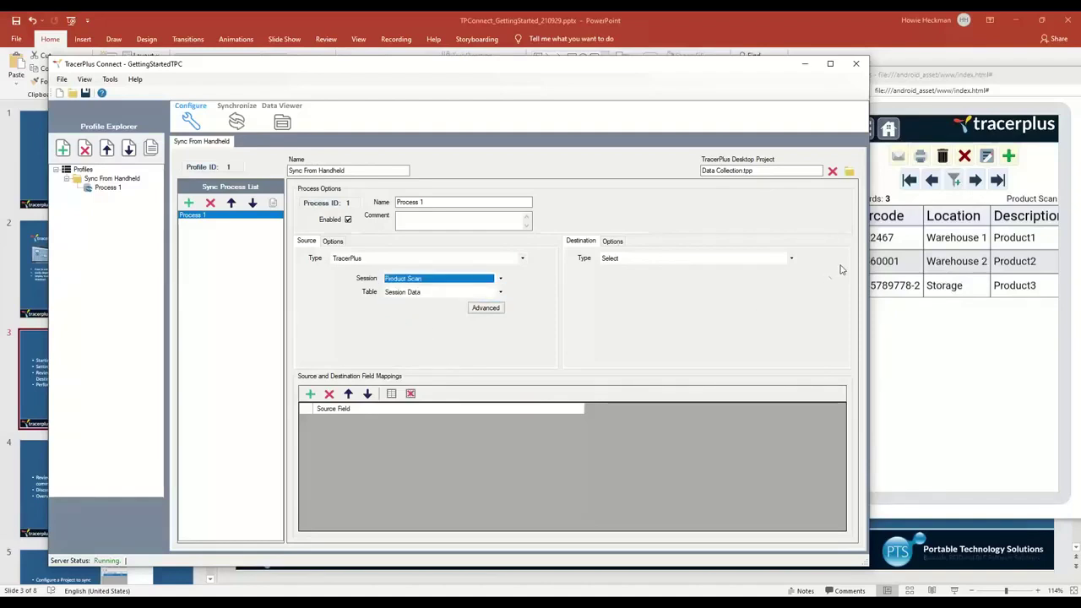
Reload the handheld project to its home screen and compare its sessions with the source session choices
{"action": "left_click", "coordinate": [917, 81]}
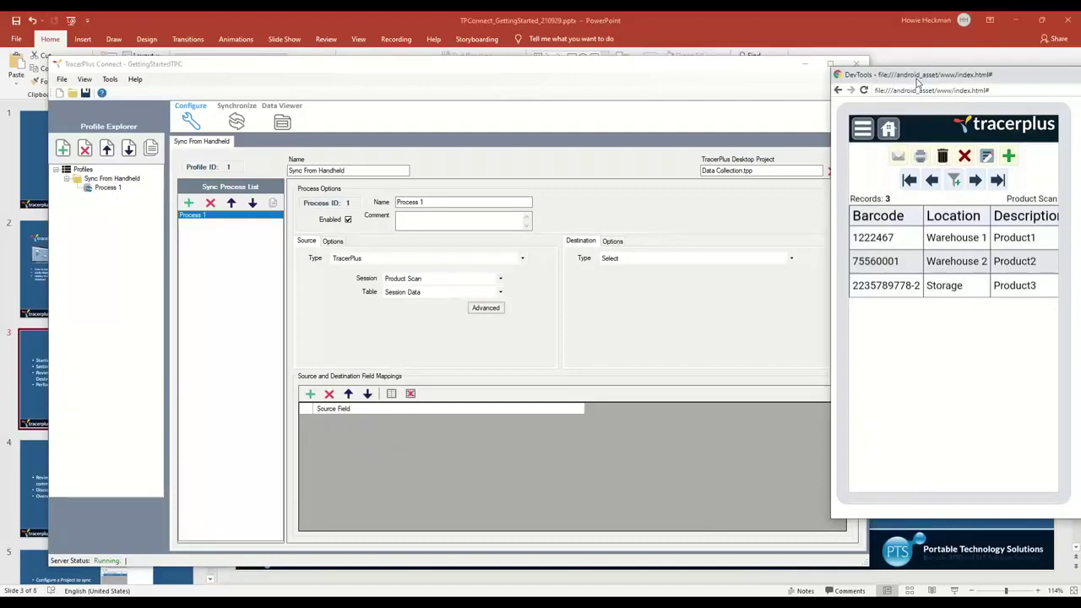
{"action": "key", "text": "F5"}
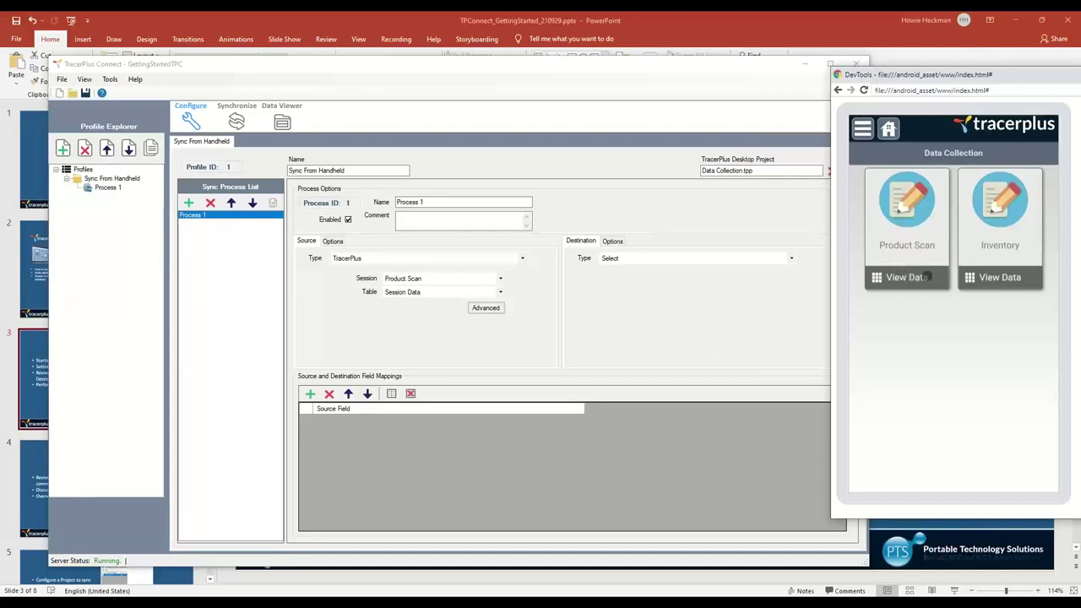
{"action": "left_click", "coordinate": [524, 317]}
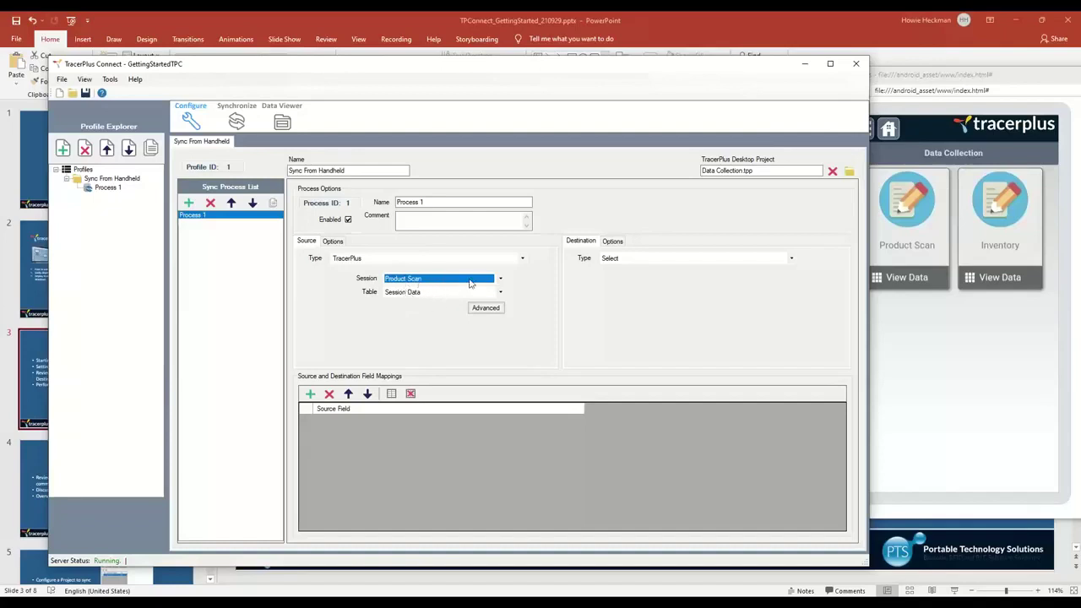
Set the destination type to ODBC with the TracerPlus Connect Sample - System datasource, checking the Access sample database along the way
{"action": "left_click", "coordinate": [650, 258]}
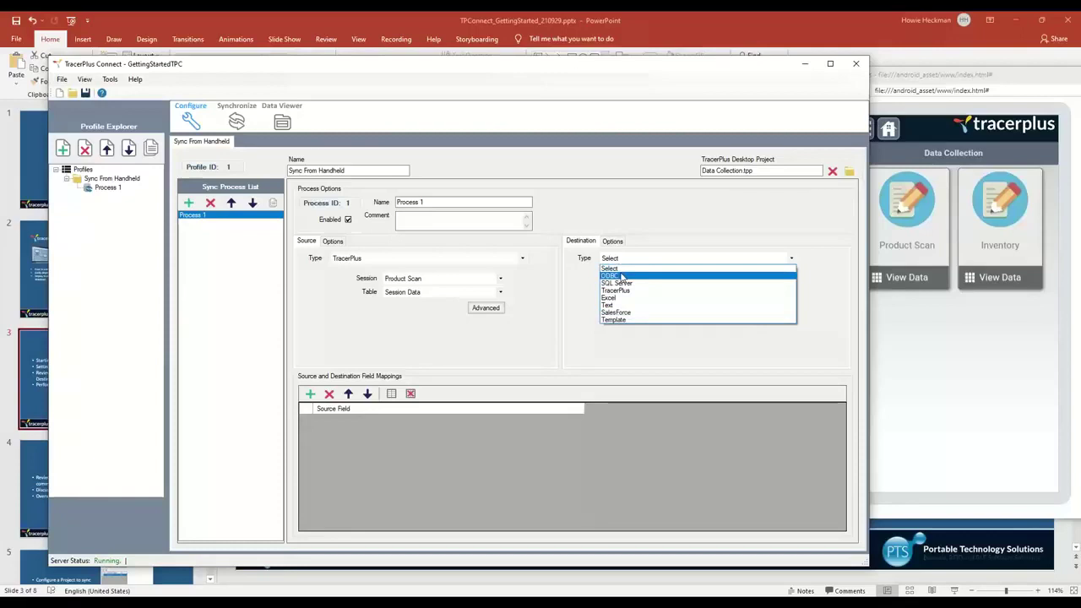
{"action": "left_click", "coordinate": [621, 276]}
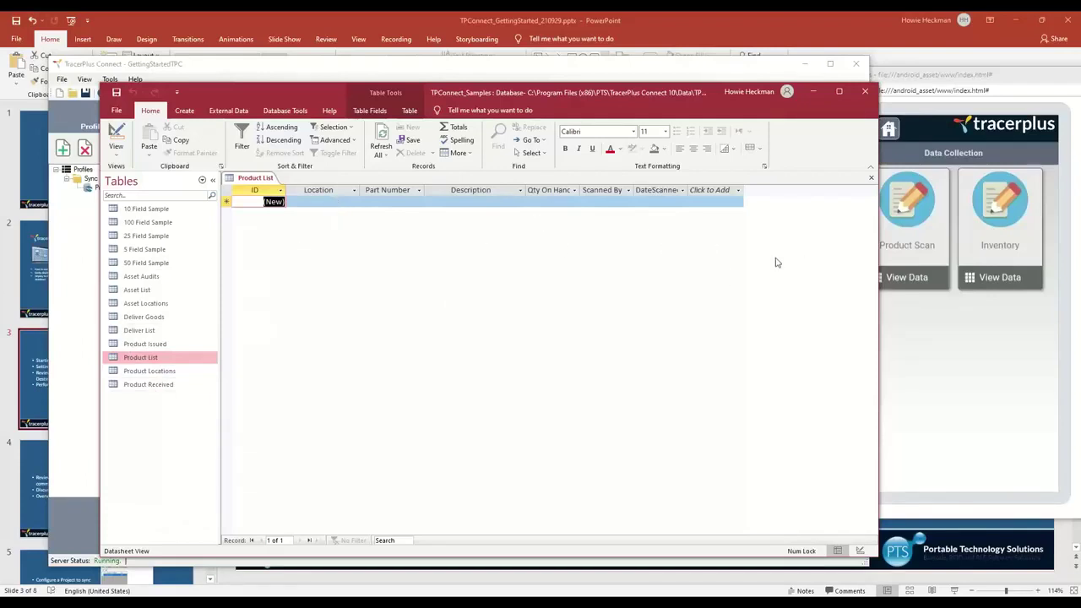
{"action": "left_click", "coordinate": [812, 92]}
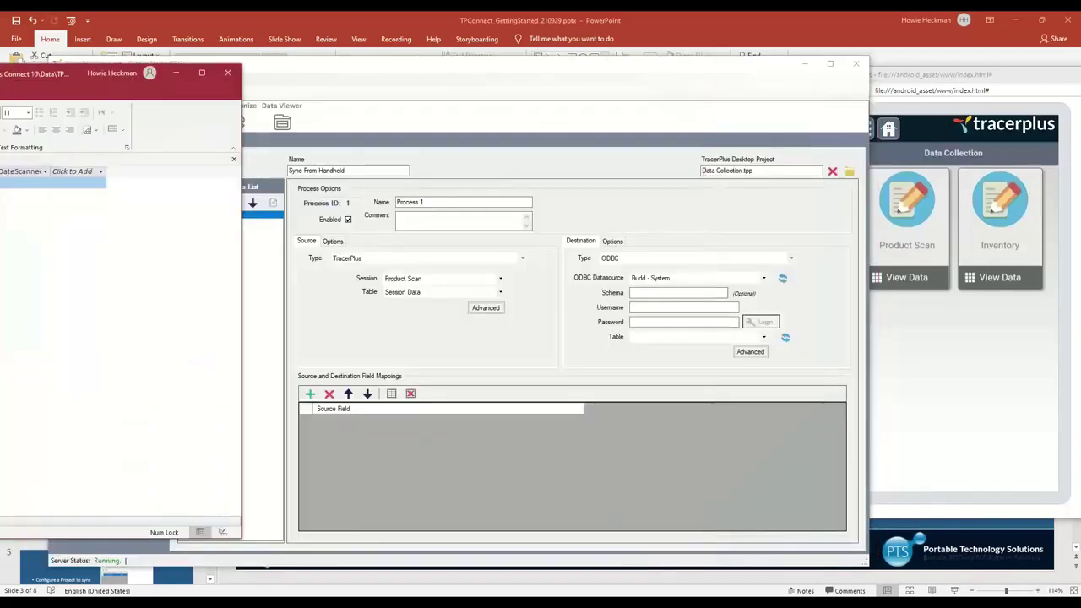
{"action": "left_click", "coordinate": [763, 278]}
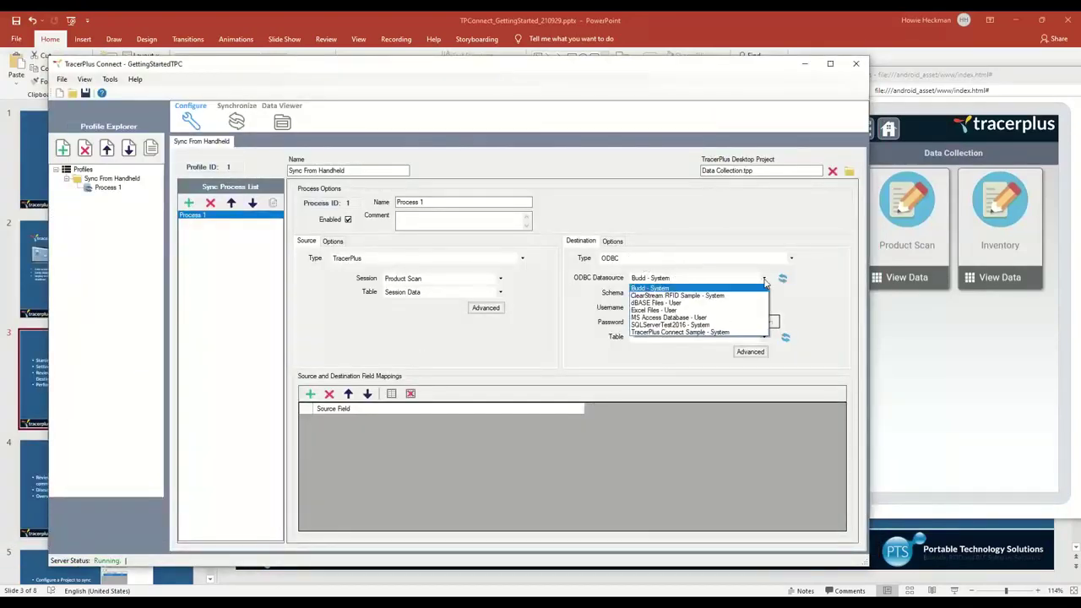
{"action": "left_click", "coordinate": [659, 333]}
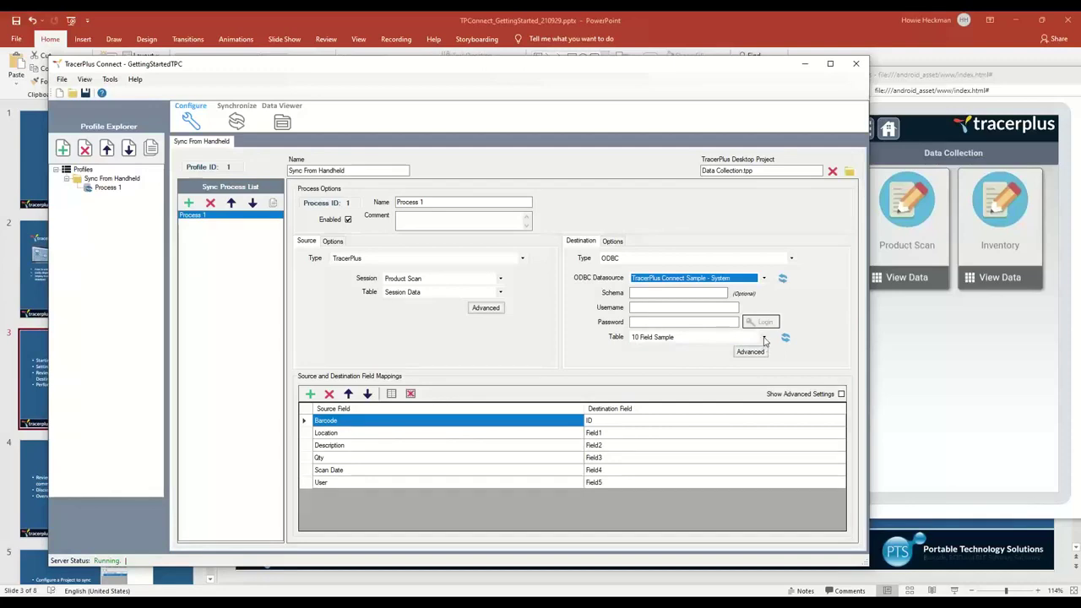
Compare the destination table choices with the Access database and set the destination table to Product List
{"action": "left_click", "coordinate": [764, 337]}
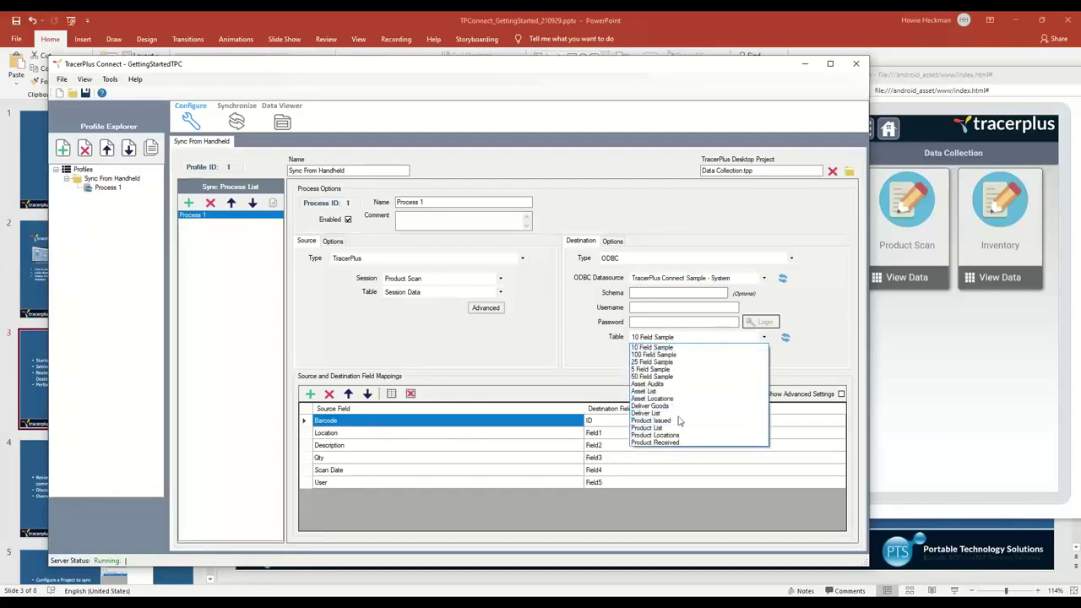
{"action": "key", "text": "alt+Tab"}
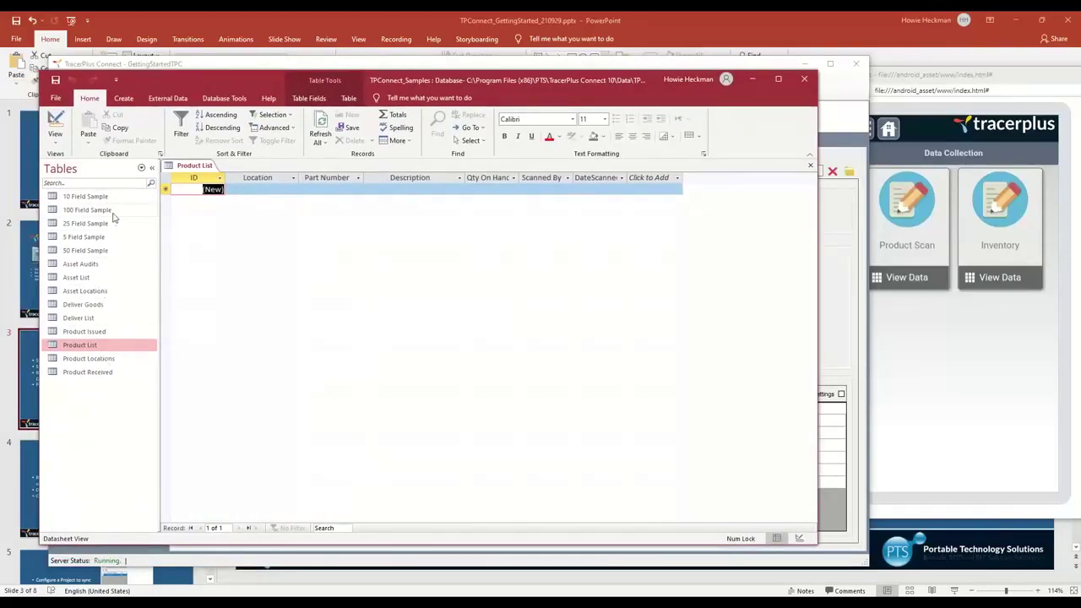
{"action": "left_click", "coordinate": [751, 79]}
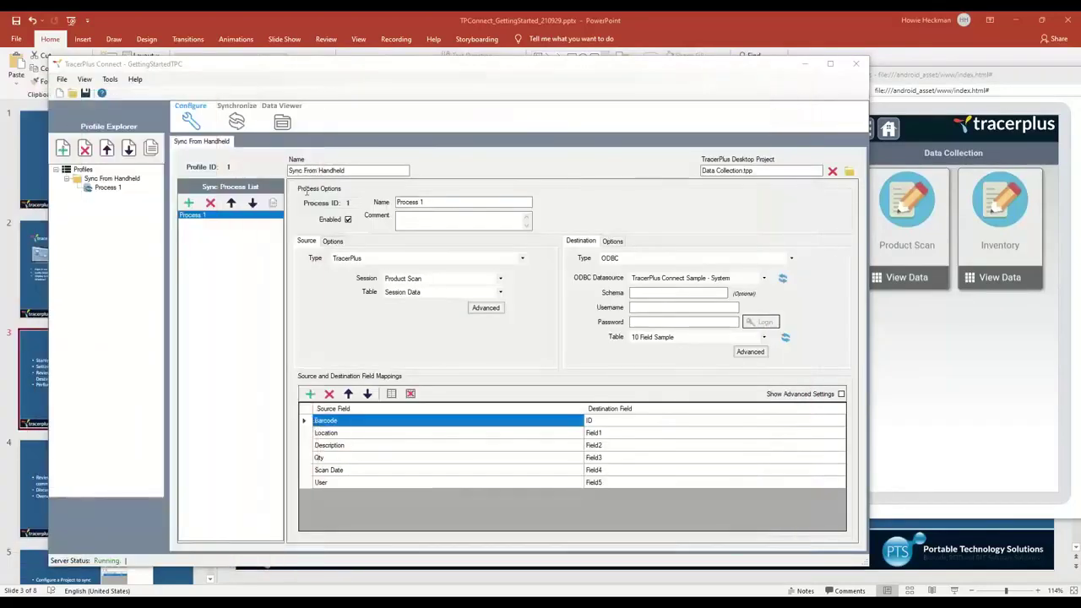
{"action": "left_click", "coordinate": [763, 339]}
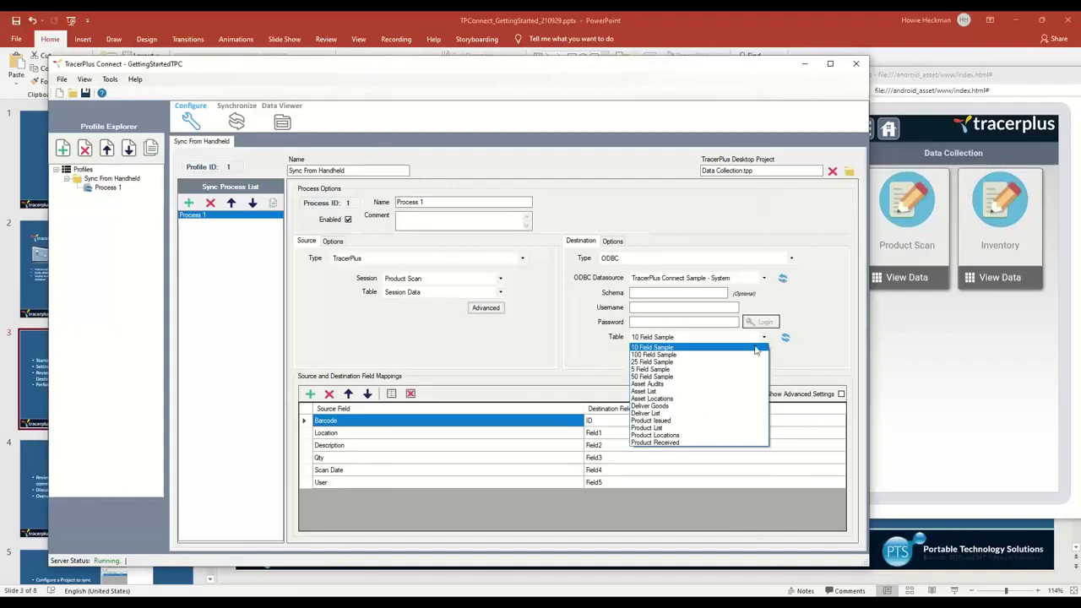
{"action": "left_click", "coordinate": [655, 428]}
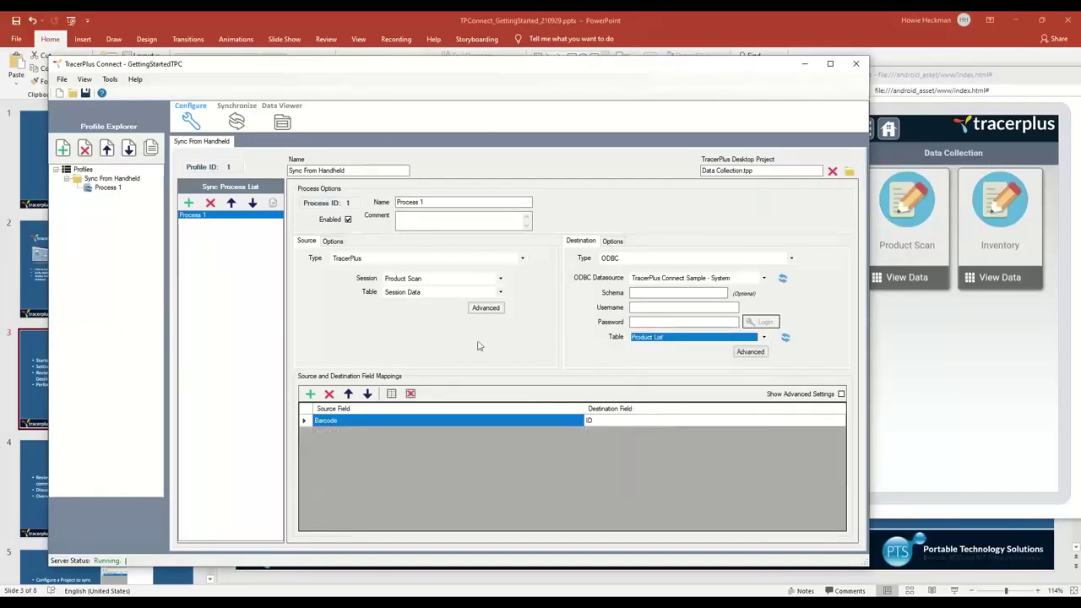
Fill the field mappings with all source and destination fields and reposition the TracerPlus Connect window beside the handheld display
{"action": "left_click", "coordinate": [391, 393]}
{"action": "left_click", "coordinate": [562, 342]}
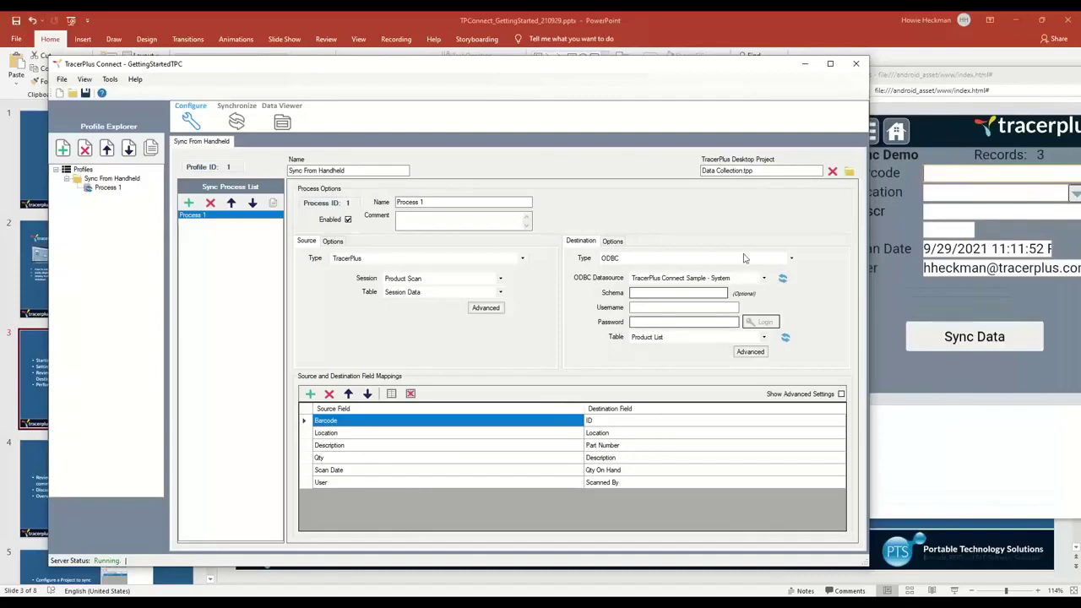
{"action": "left_click_drag", "start_coordinate": [702, 72], "coordinate": [651, 62]}
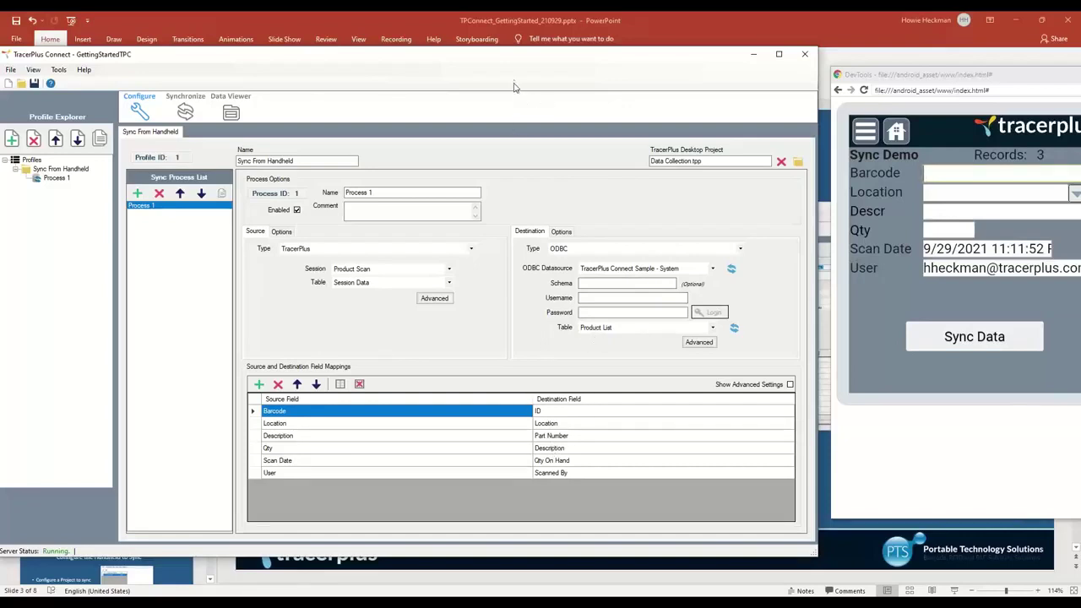
{"action": "left_click_drag", "start_coordinate": [520, 66], "coordinate": [553, 65]}
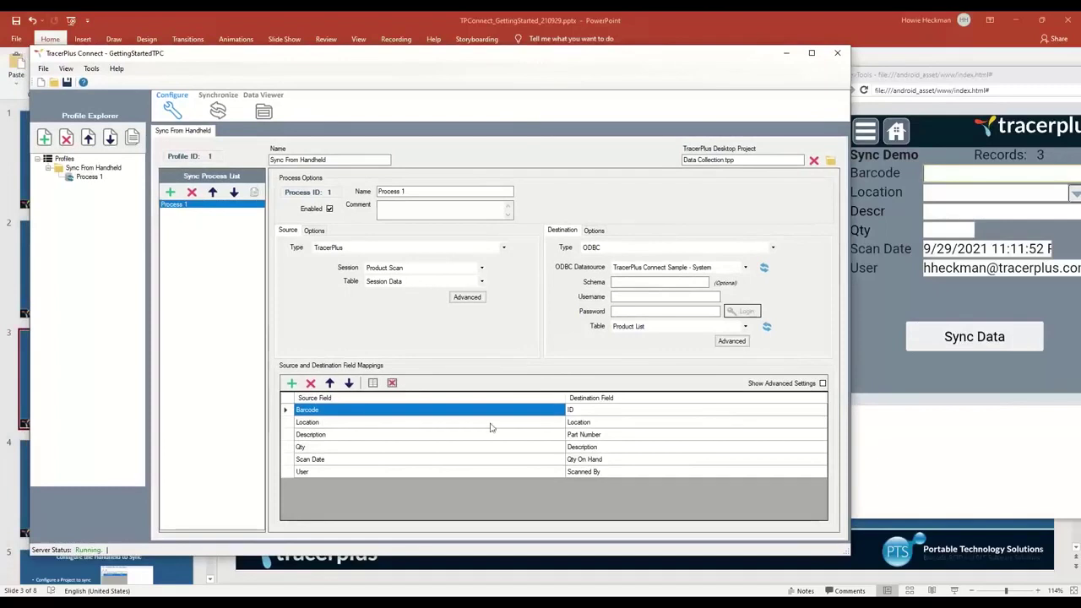
Reorder the destination fields so Barcode maps to Part Number, Location to Location, Description to Description and Qty to Qty On Hand
{"action": "left_click", "coordinate": [580, 433]}
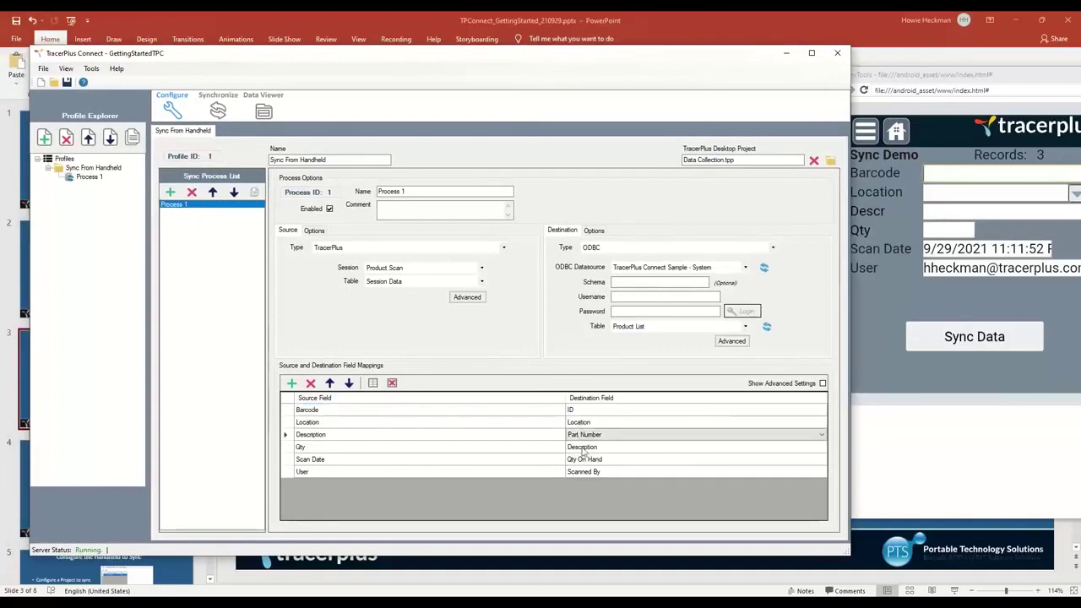
{"action": "left_click", "coordinate": [329, 383]}
{"action": "left_click", "coordinate": [329, 382]}
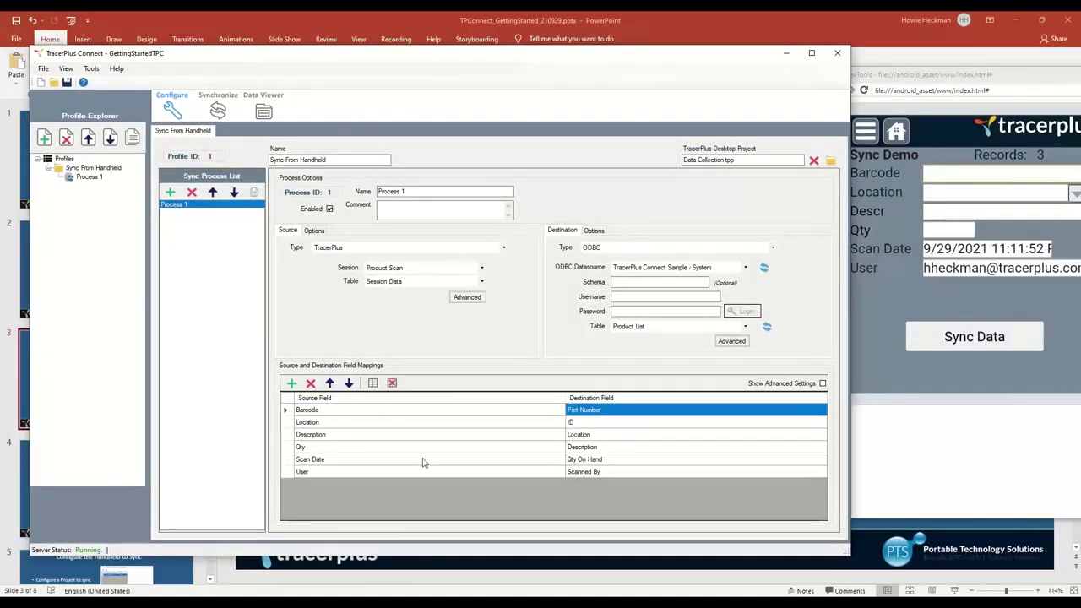
{"action": "left_click", "coordinate": [580, 434]}
{"action": "left_click", "coordinate": [329, 382]}
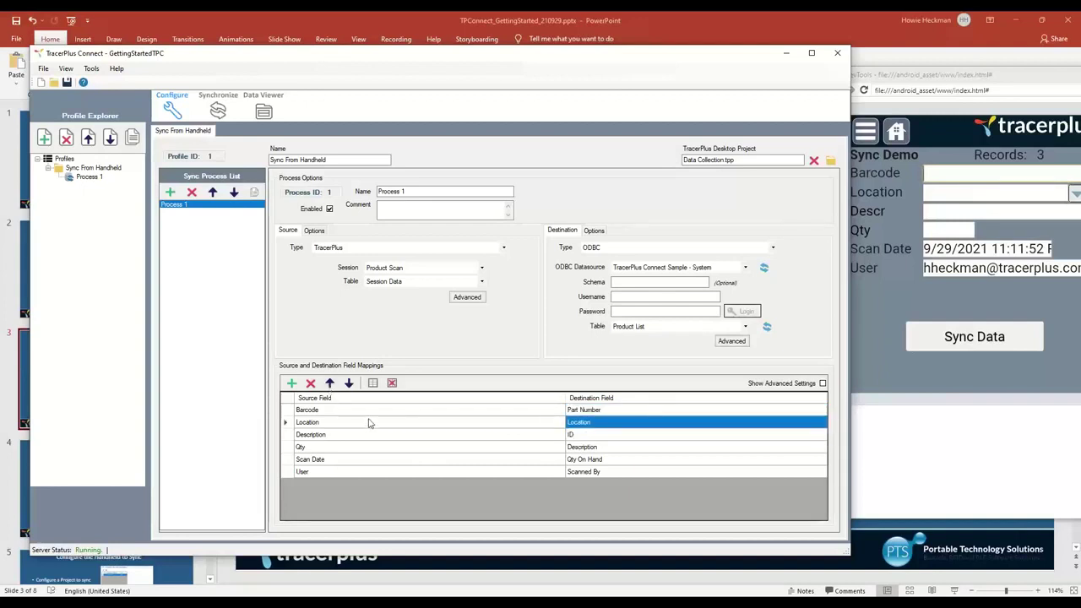
{"action": "left_click", "coordinate": [567, 448]}
{"action": "left_click", "coordinate": [329, 382]}
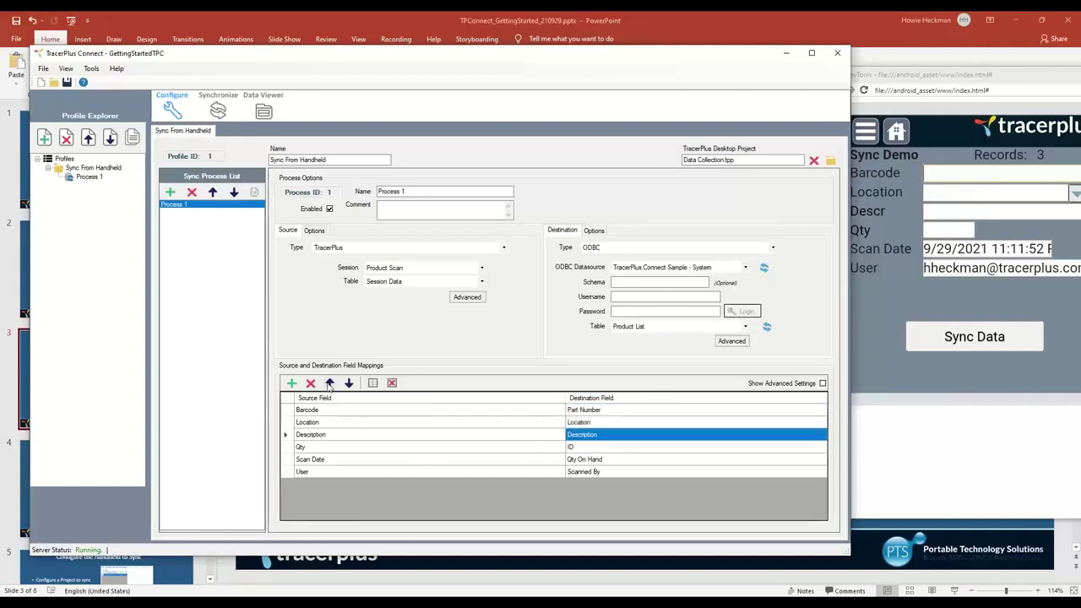
{"action": "left_click", "coordinate": [577, 459]}
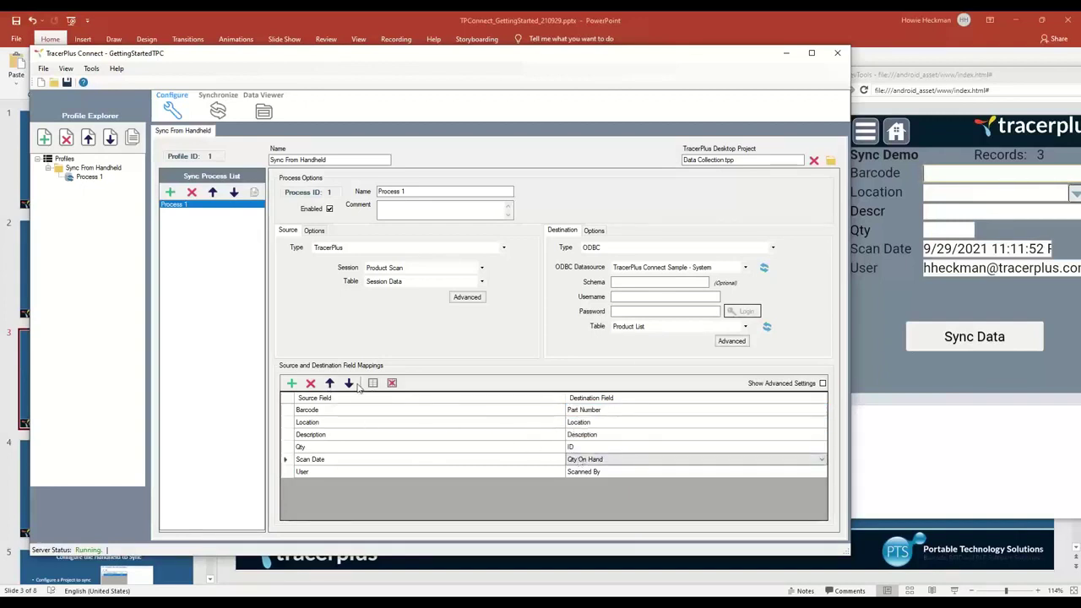
{"action": "left_click", "coordinate": [329, 382]}
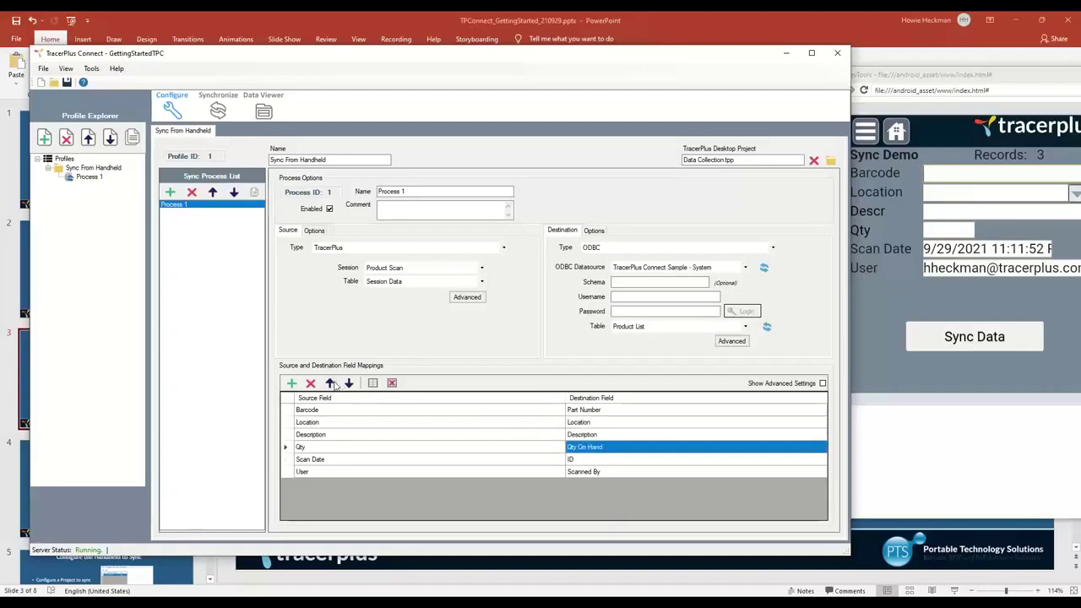
Map the Scan Date source field to the DateScanned destination field
{"action": "left_click", "coordinate": [599, 459]}
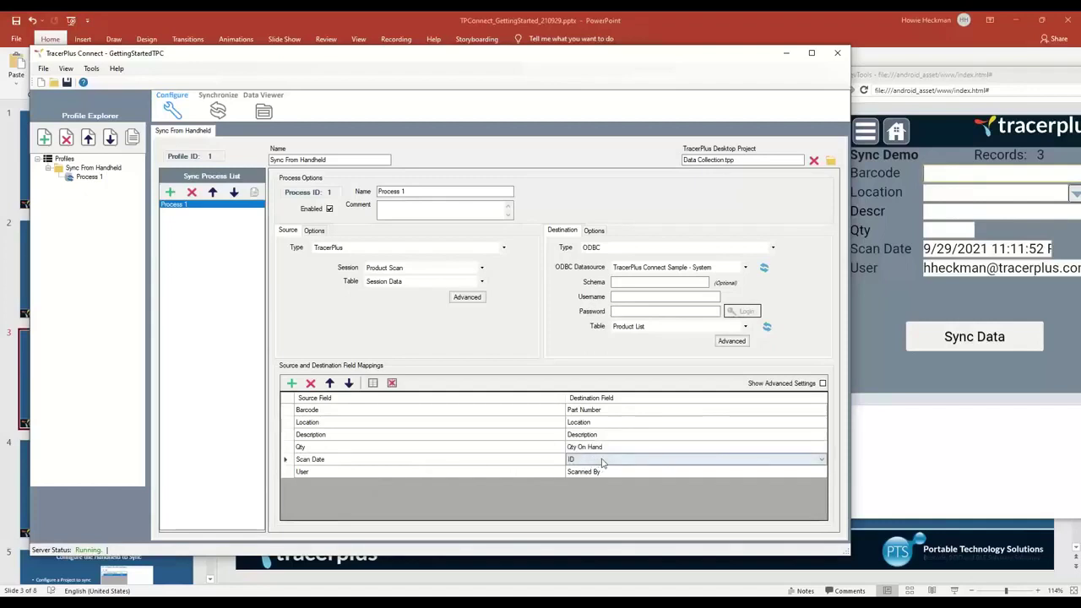
{"action": "left_click", "coordinate": [602, 461]}
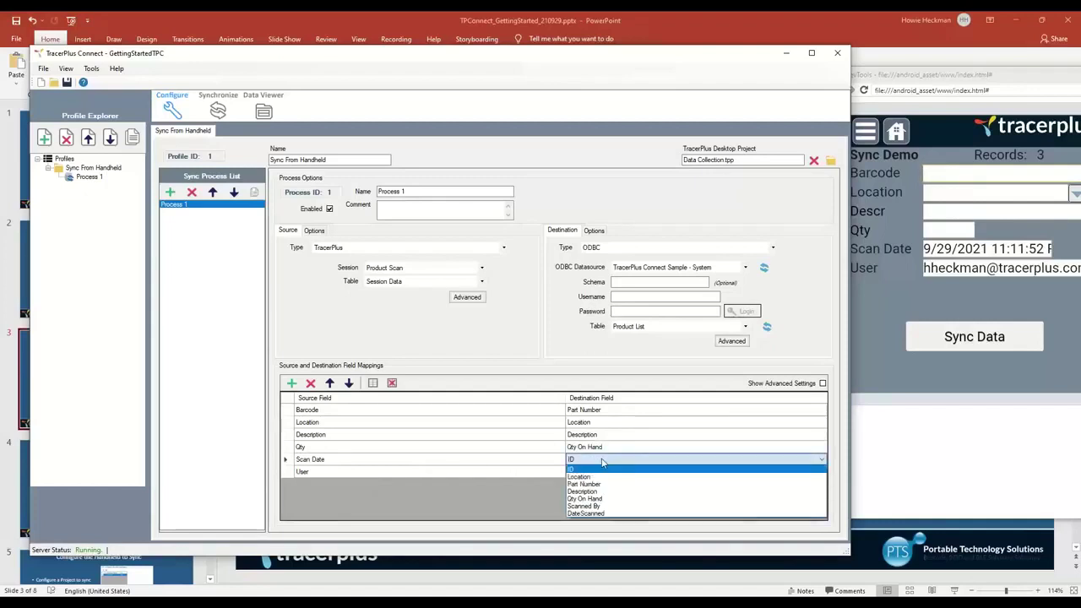
{"action": "left_click", "coordinate": [584, 514]}
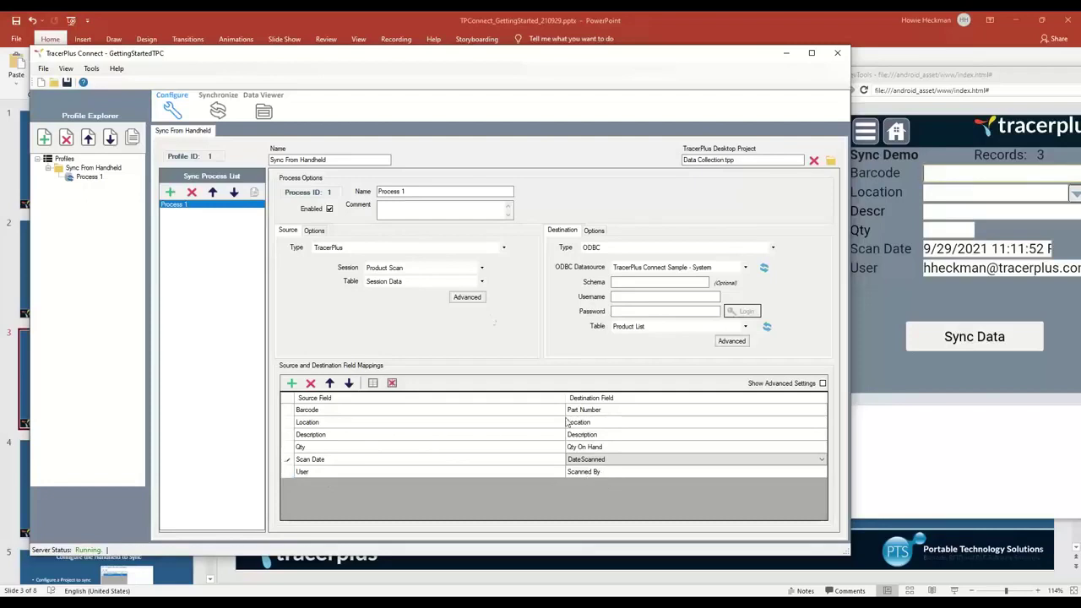
Commit the Scan Date mapping, review the destination's post type choices and set the post type to Append
{"action": "left_click", "coordinate": [441, 211]}
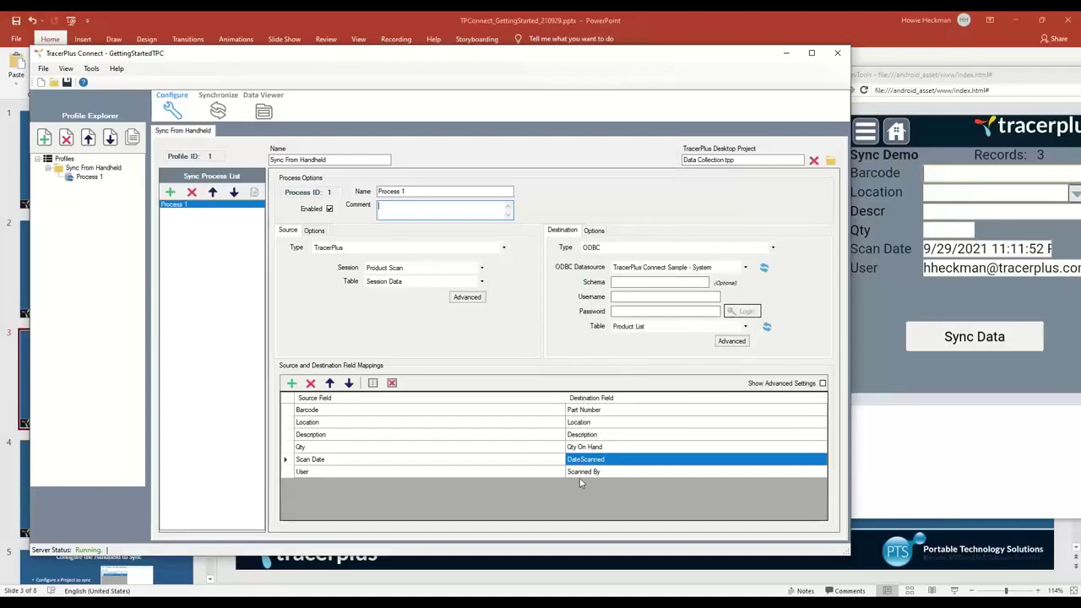
{"action": "left_click", "coordinate": [593, 231]}
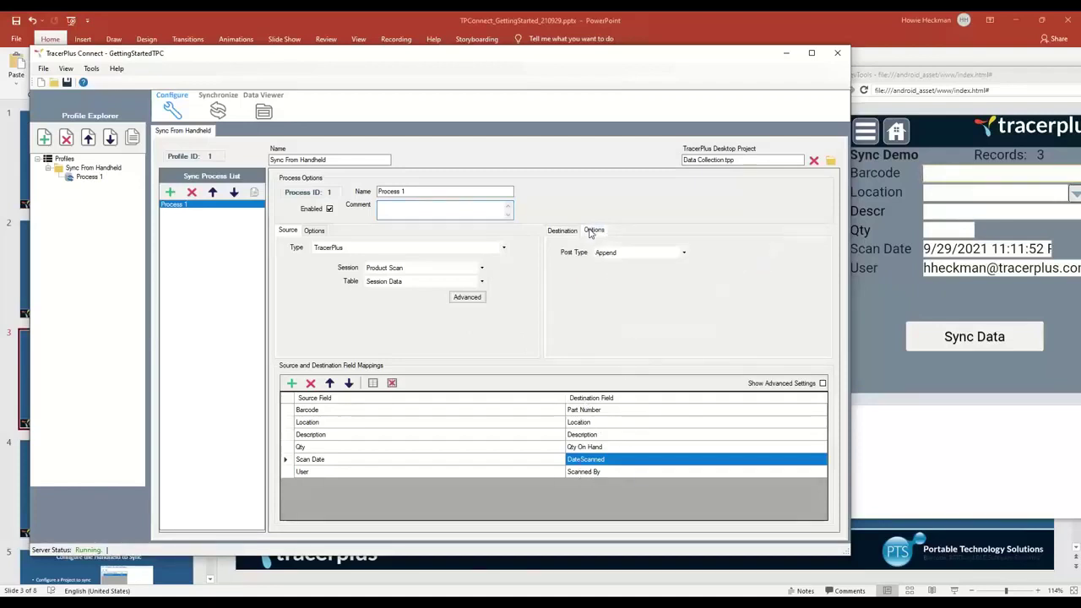
{"action": "left_click", "coordinate": [646, 255]}
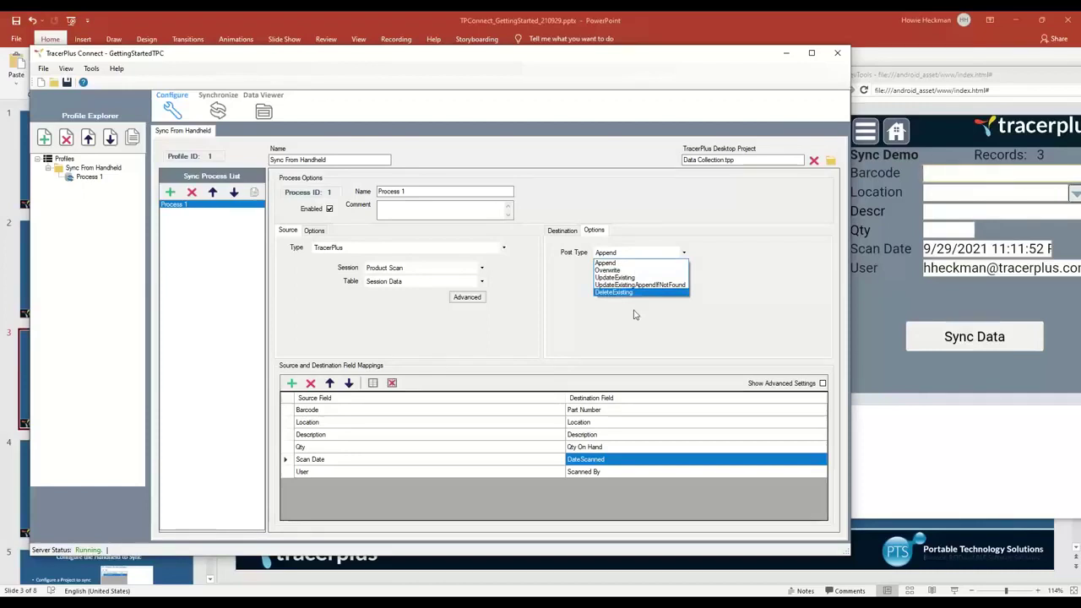
{"action": "left_click", "coordinate": [606, 263]}
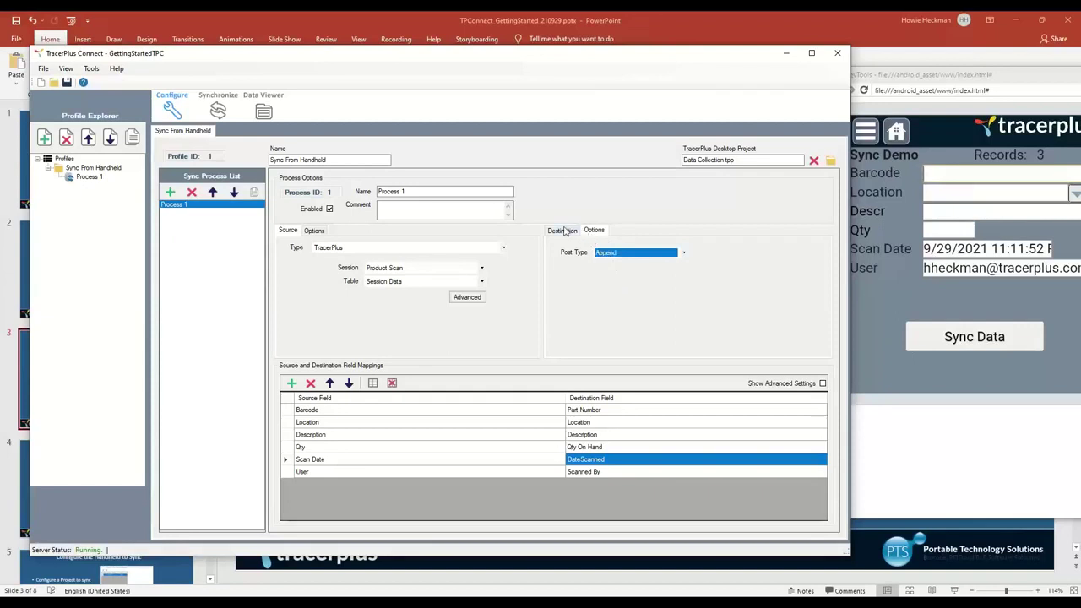
{"action": "left_click", "coordinate": [564, 231]}
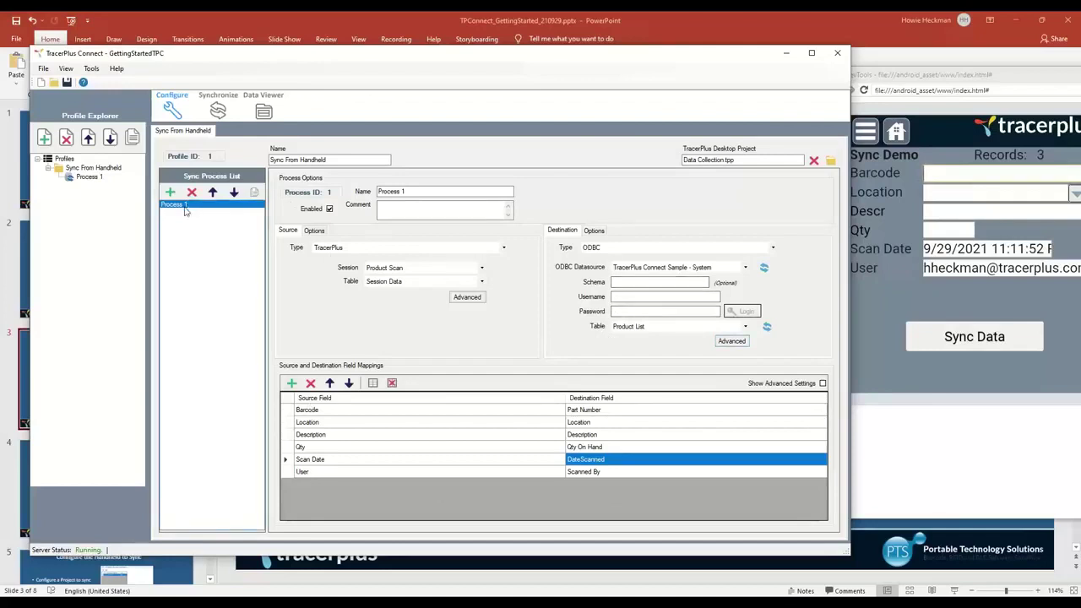
Rename the sync process as Download Product
{"action": "left_click_drag", "start_coordinate": [426, 192], "coordinate": [379, 193]}
{"action": "key", "text": "BackSpace"}
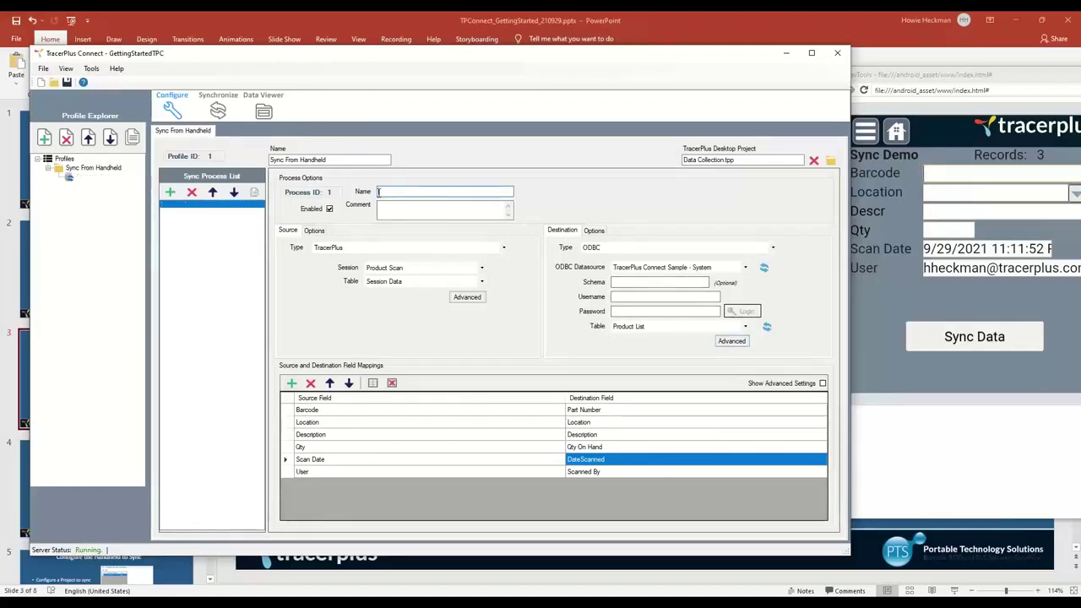
{"action": "type", "text": "Download Product"}
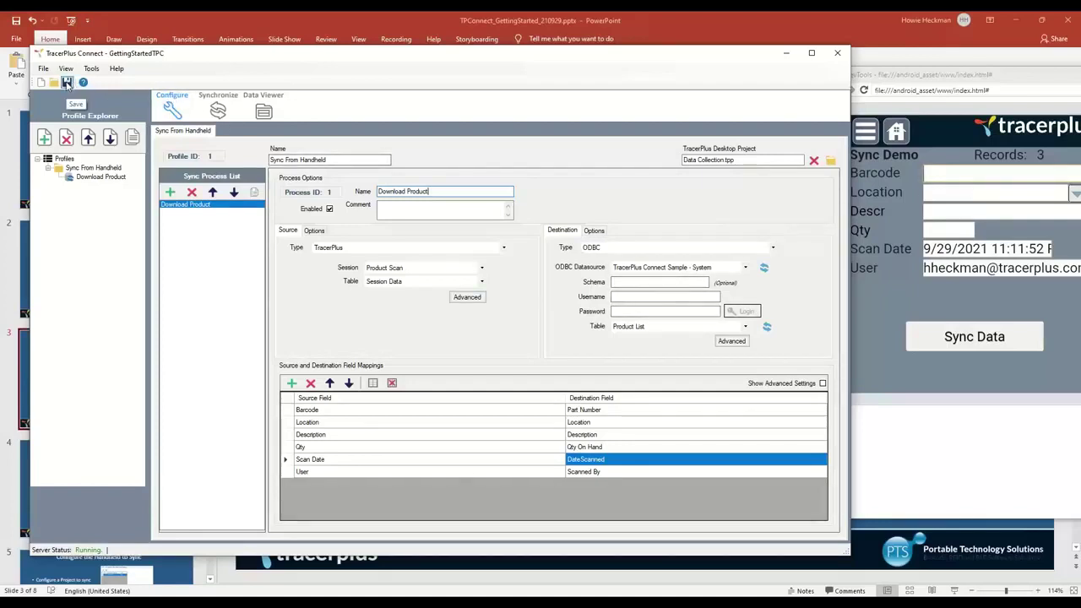
Show the profile's synchronization overview and reposition the handheld display so its whole Sync Demo form is in view
{"action": "left_click", "coordinate": [217, 108]}
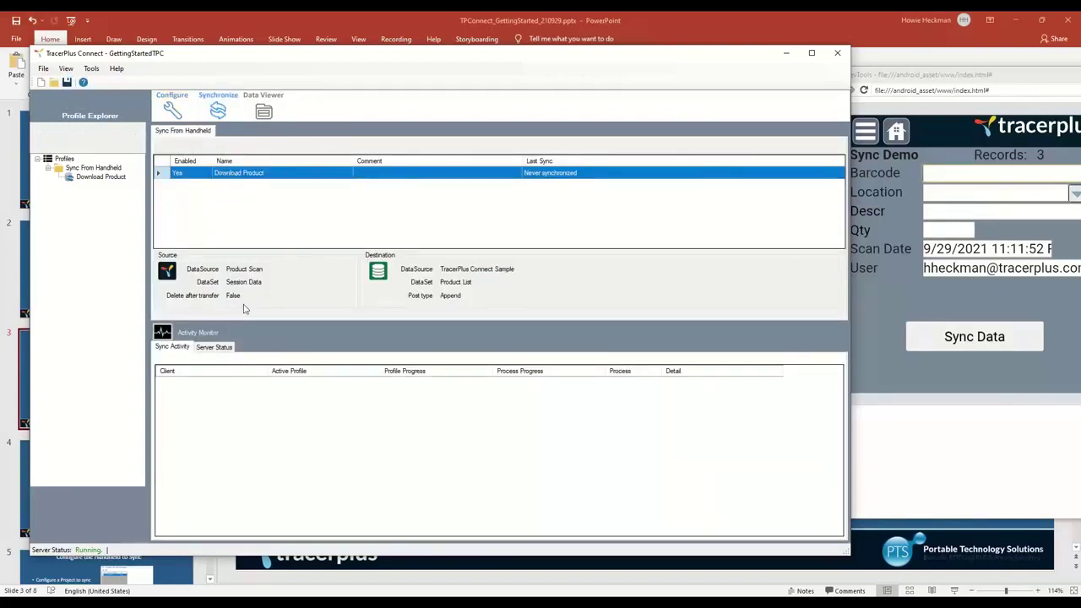
{"action": "left_click", "coordinate": [933, 80]}
{"action": "left_click_drag", "start_coordinate": [933, 77], "coordinate": [899, 83]}
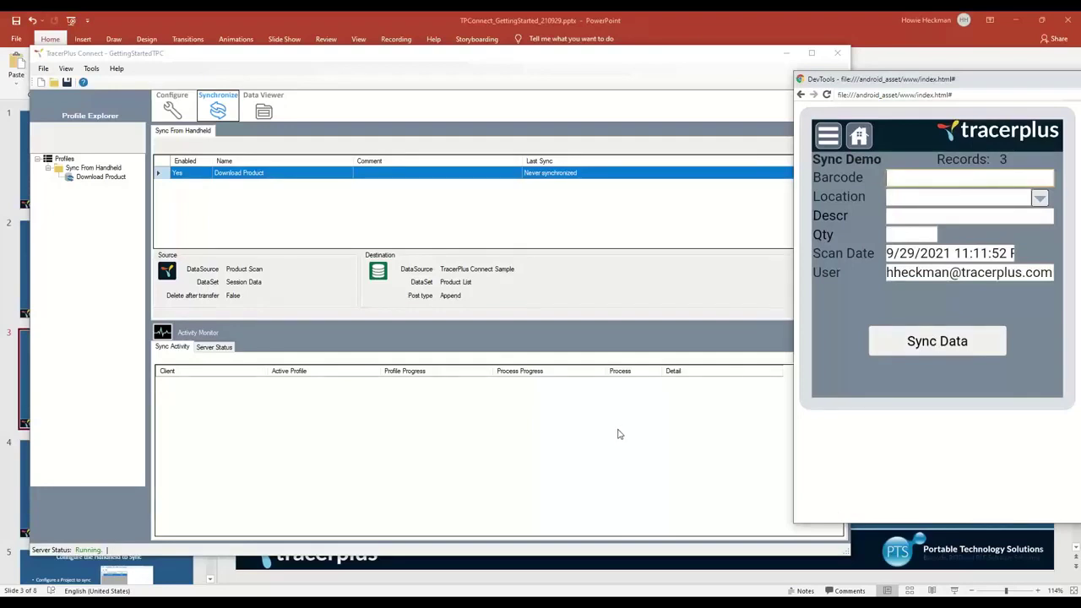
Sync the handheld's data from the Sync Demo form and switch to the Access database to check the Product List table
{"action": "left_click", "coordinate": [933, 347]}
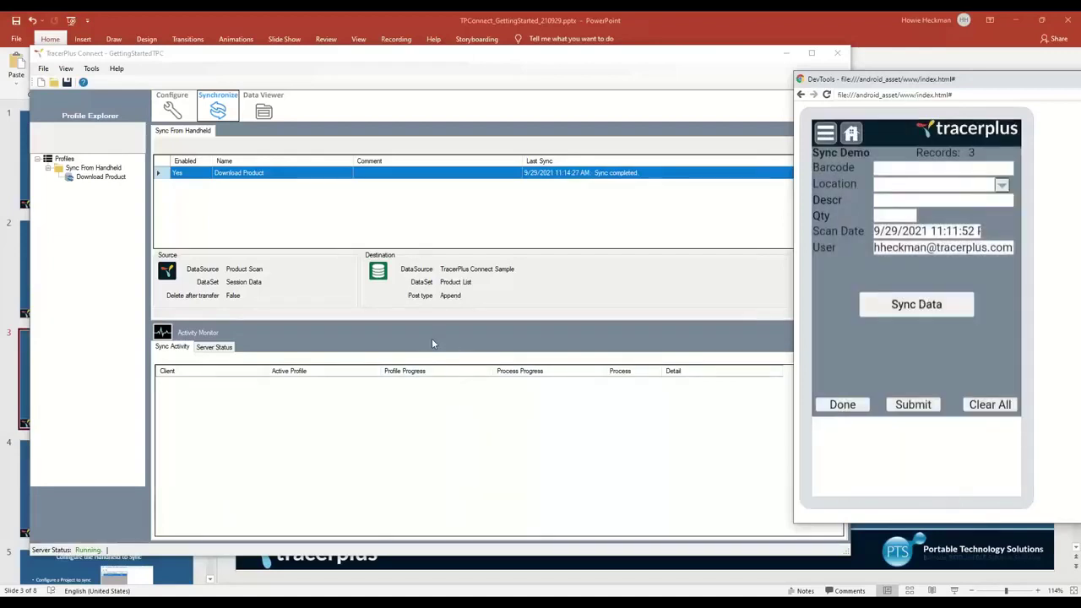
{"action": "left_click", "coordinate": [330, 116]}
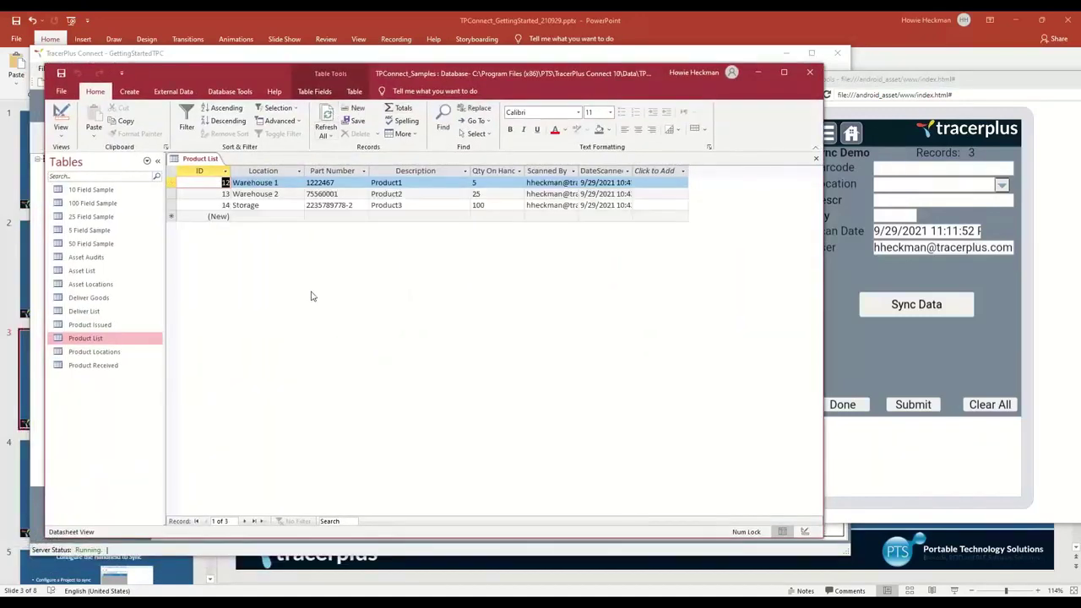